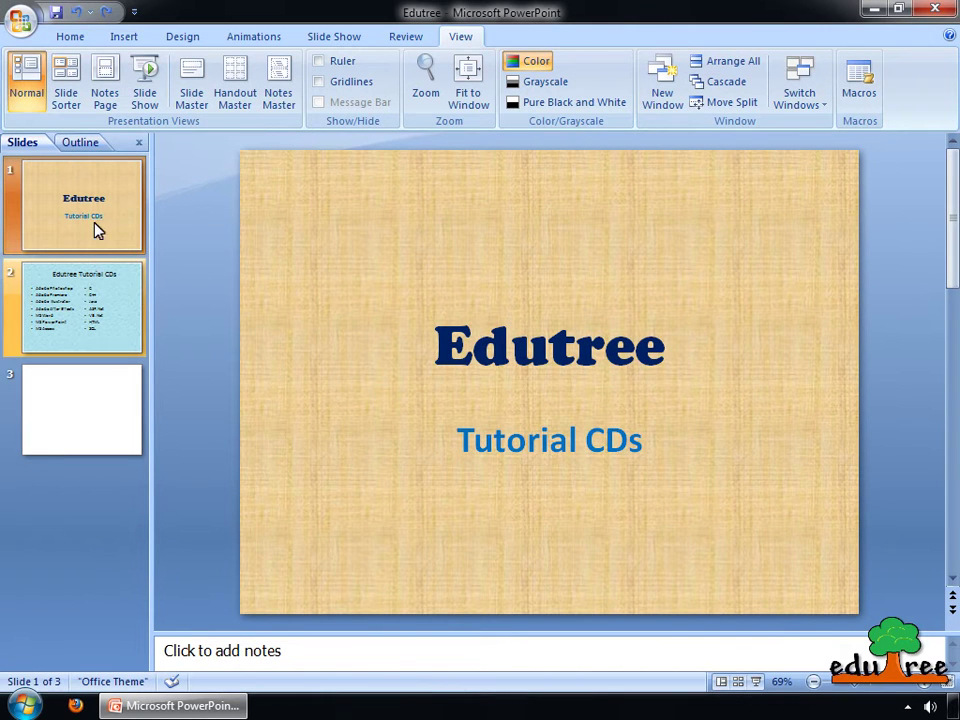
Go through the Edutree Tutorial CDs slide to the blank third slide
{"action": "left_click", "coordinate": [92, 322]}
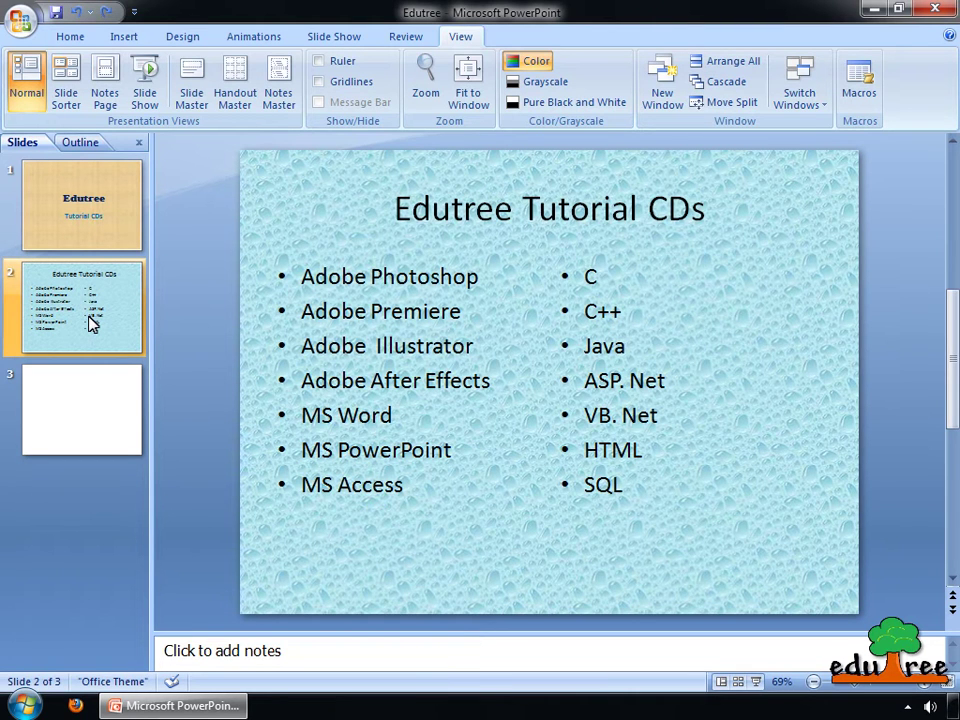
{"action": "left_click", "coordinate": [88, 422]}
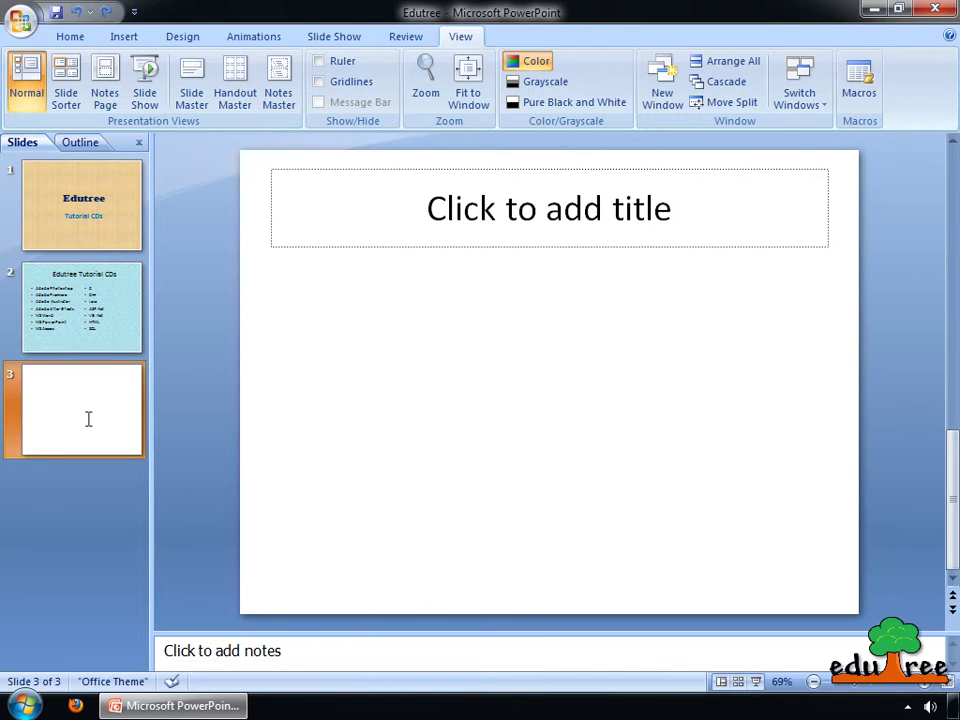
Title slide 3 'Edutree' and paste the Edutree Tutorial CDs paragraph onto it
{"action": "left_click", "coordinate": [543, 210]}
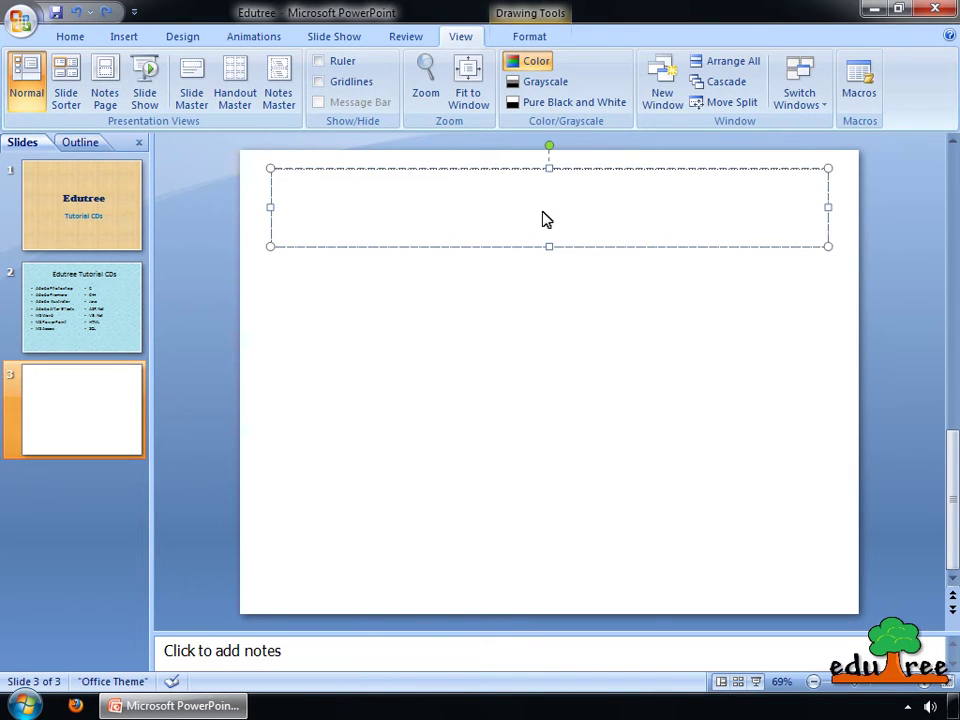
{"action": "type", "text": "Edutree"}
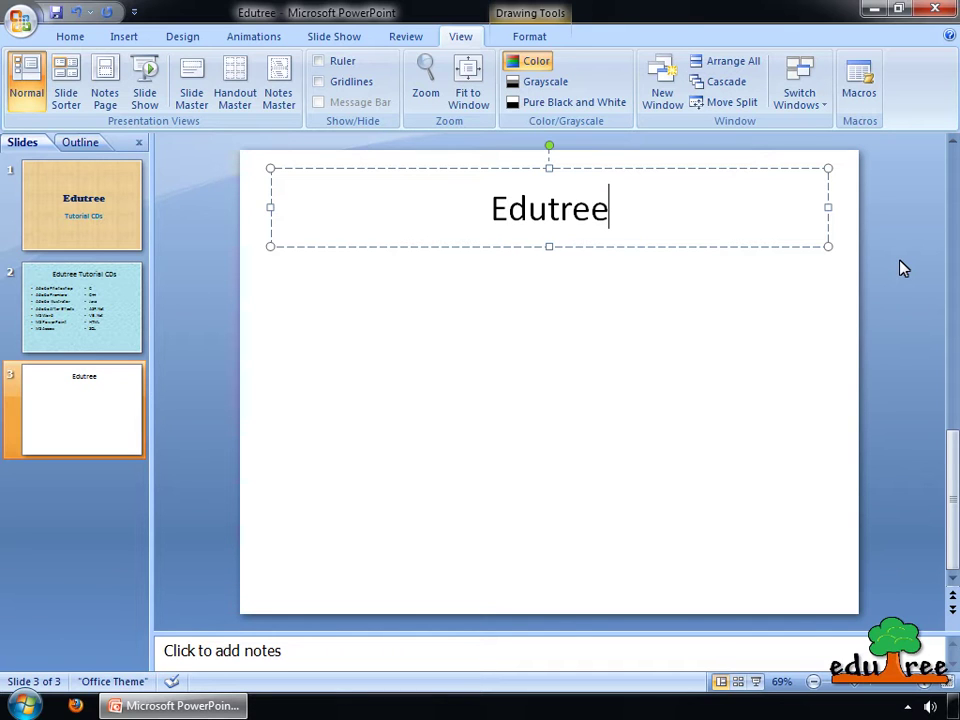
{"action": "type", "text": "Computer learning is made easy through our Edutree Tutorial CDs. We have successfully launched  Tutorials in different Software Titles Which have been a support and guidance to all Computer aspirants who wish to get familiar with various computer applications. Irrespective of age or the knowledge of Computers, a lay man can become a master of the Software using our Edutree Tutorials CDs."}
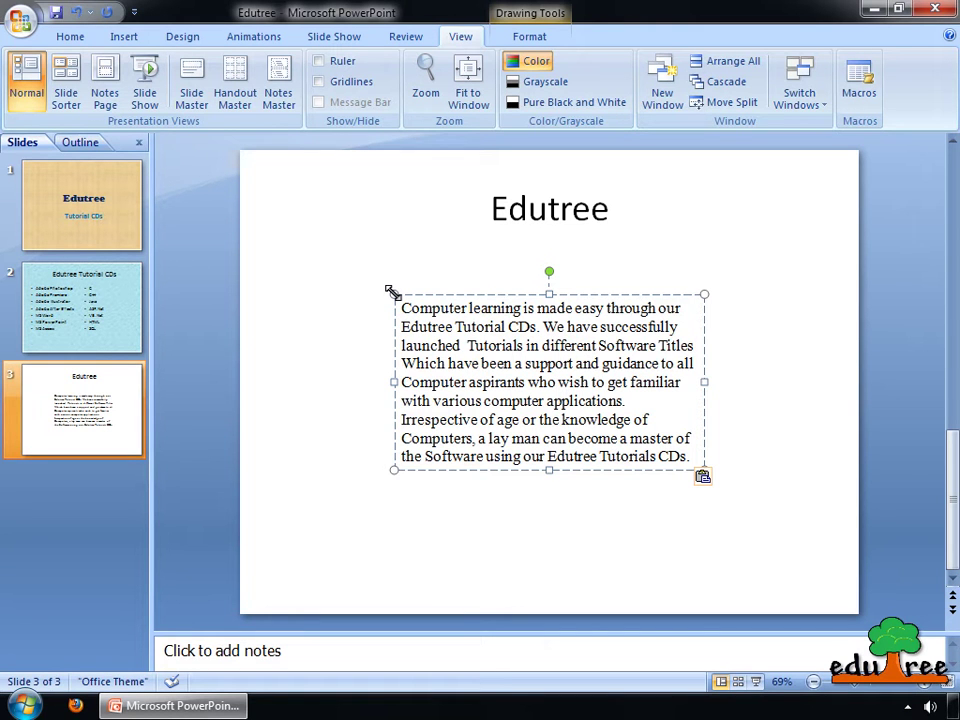
Widen the pasted text box toward the slide's right edge and select all its text
{"action": "left_click_drag", "start_coordinate": [394, 294], "coordinate": [291, 237]}
{"action": "left_click_drag", "start_coordinate": [704, 313], "coordinate": [822, 343]}
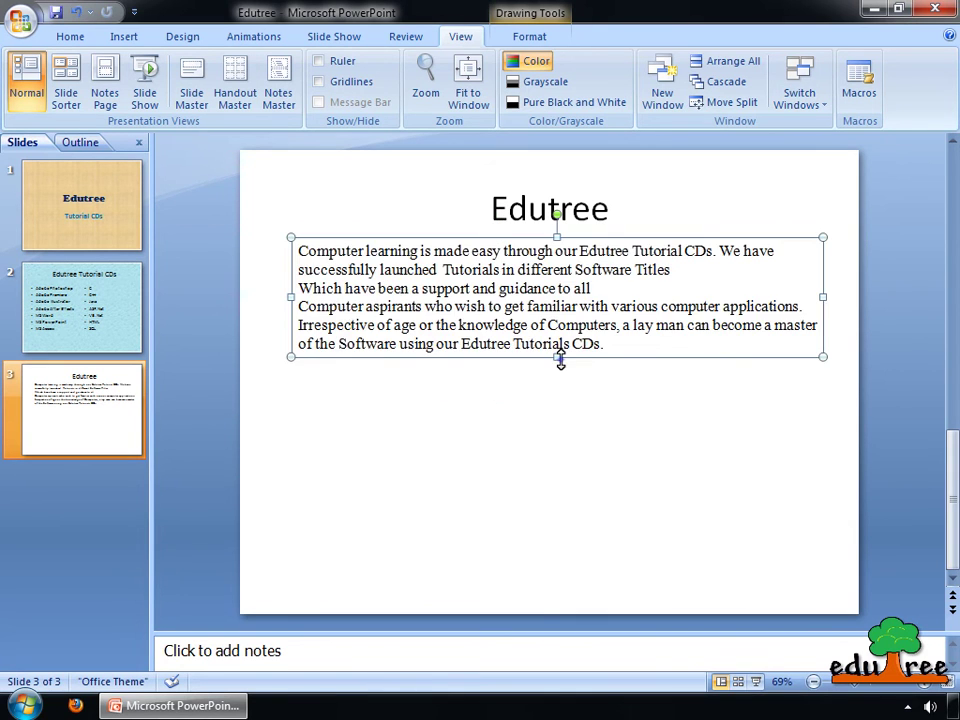
{"action": "left_click", "coordinate": [630, 347]}
{"action": "left_click_drag", "start_coordinate": [615, 343], "coordinate": [276, 216]}
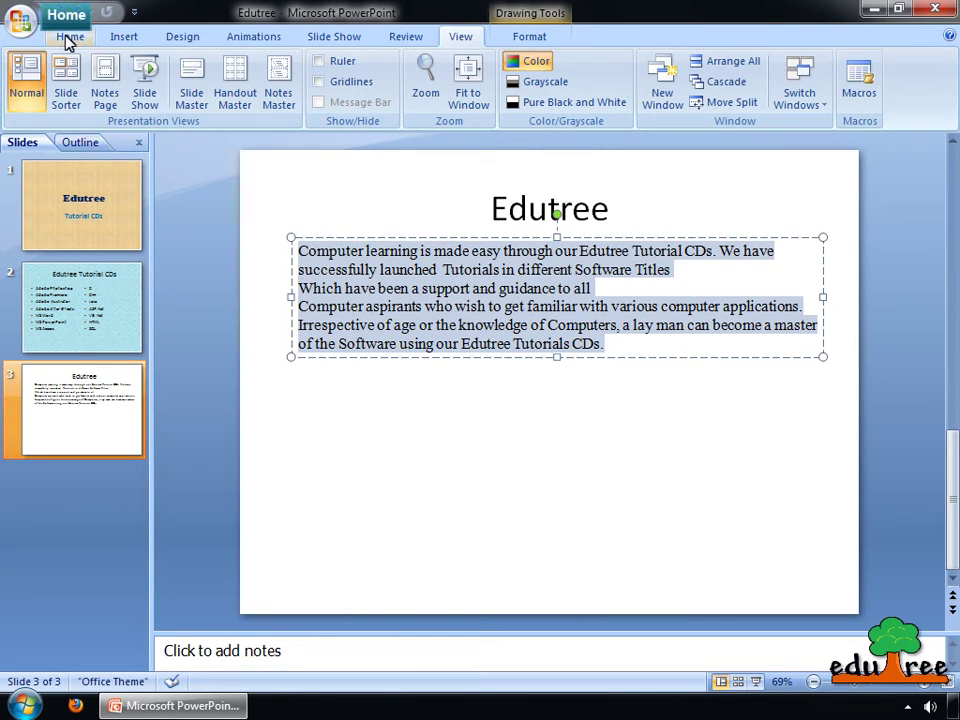
Enlarge the selected Edutree paragraph from 18 to 32 point with Increase Font Size
{"action": "left_click", "coordinate": [70, 37]}
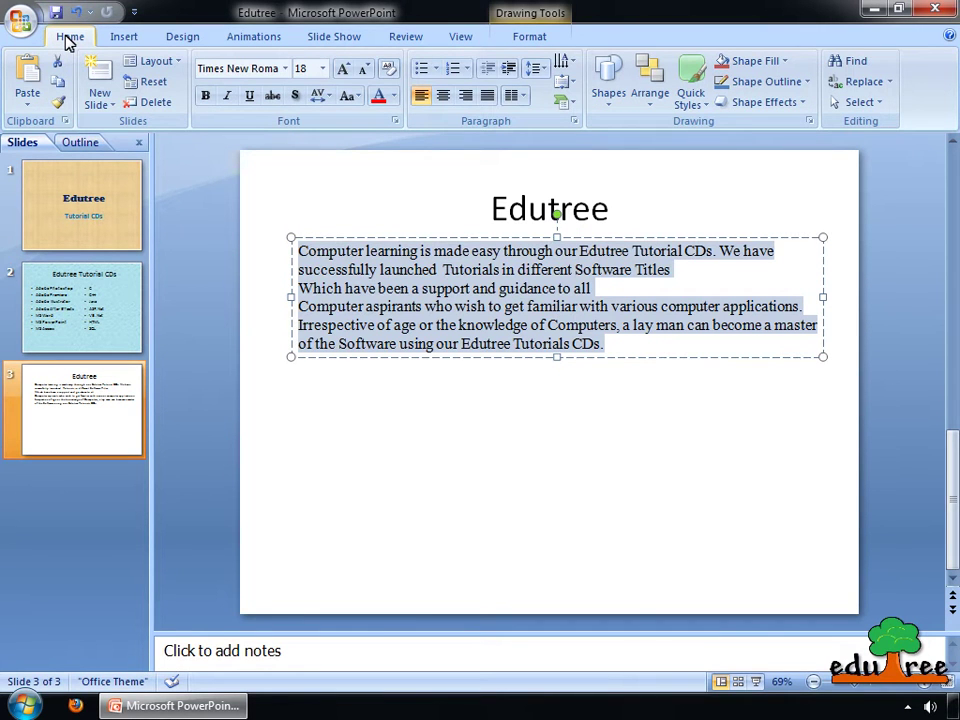
{"action": "left_click", "coordinate": [342, 72]}
{"action": "left_click", "coordinate": [342, 72]}
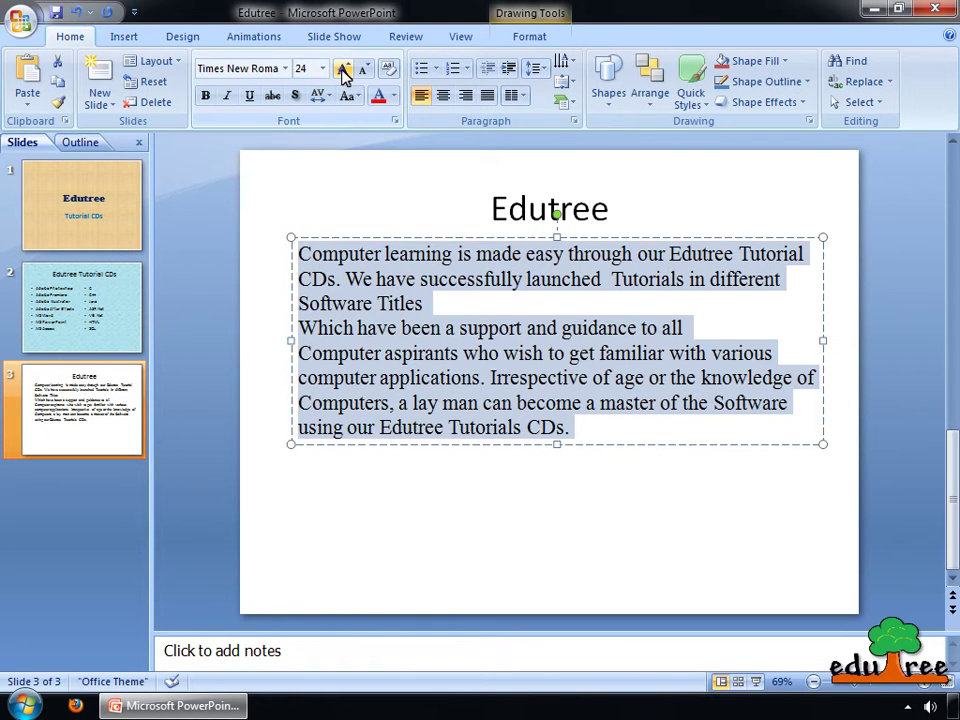
{"action": "left_click", "coordinate": [342, 70]}
{"action": "left_click", "coordinate": [342, 70]}
{"action": "left_click", "coordinate": [695, 424]}
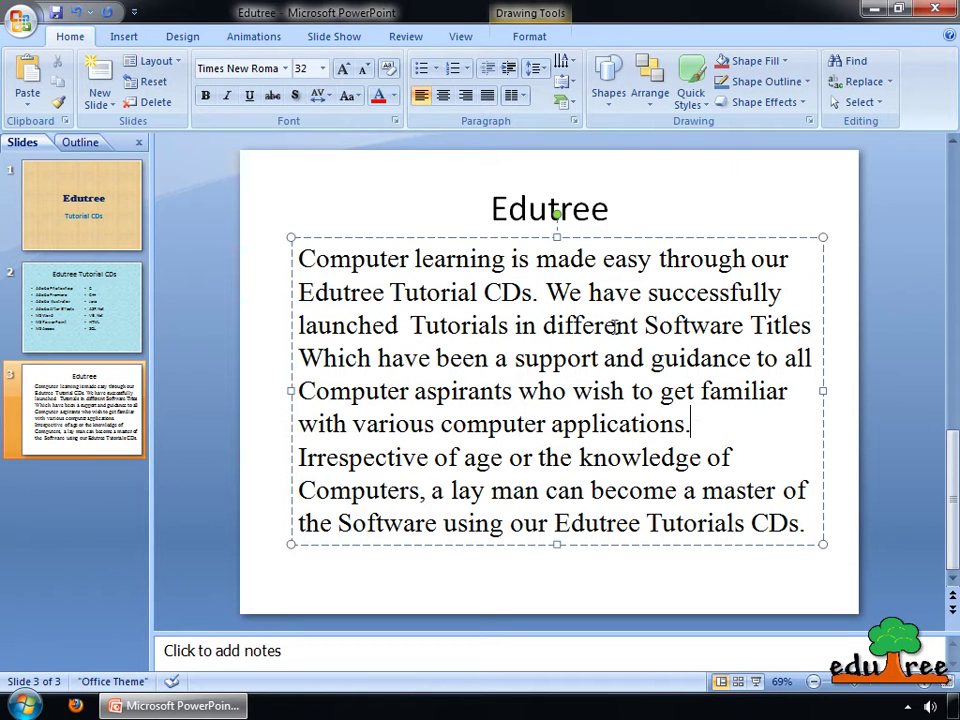
{"action": "left_click", "coordinate": [604, 211]}
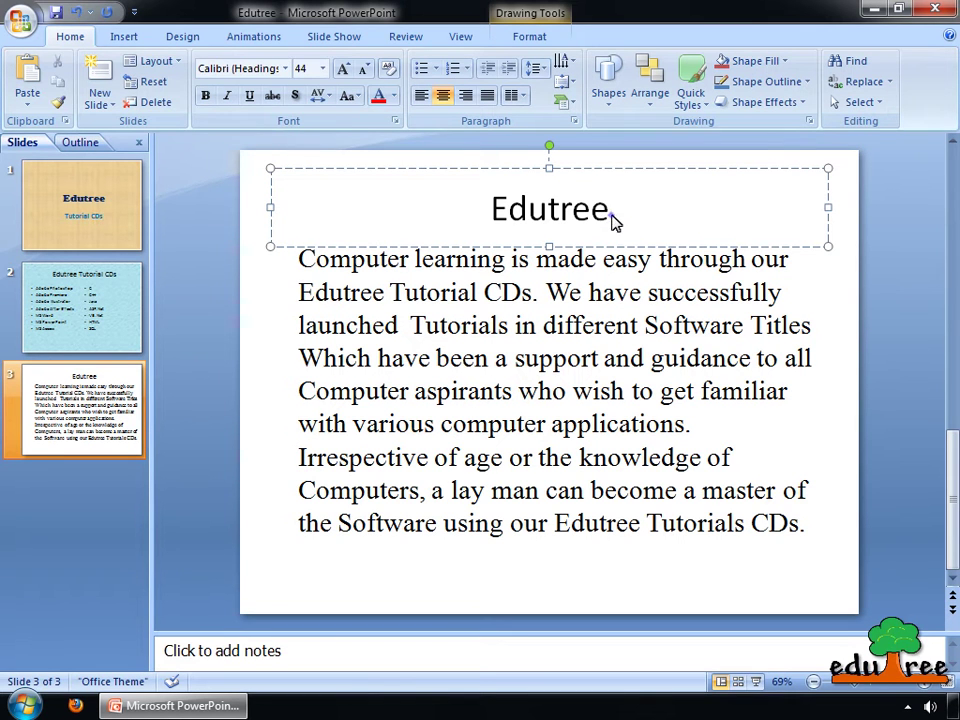
Make the 'Edutree' title bold 44-point Times New Roman
{"action": "left_click_drag", "start_coordinate": [615, 214], "coordinate": [315, 214]}
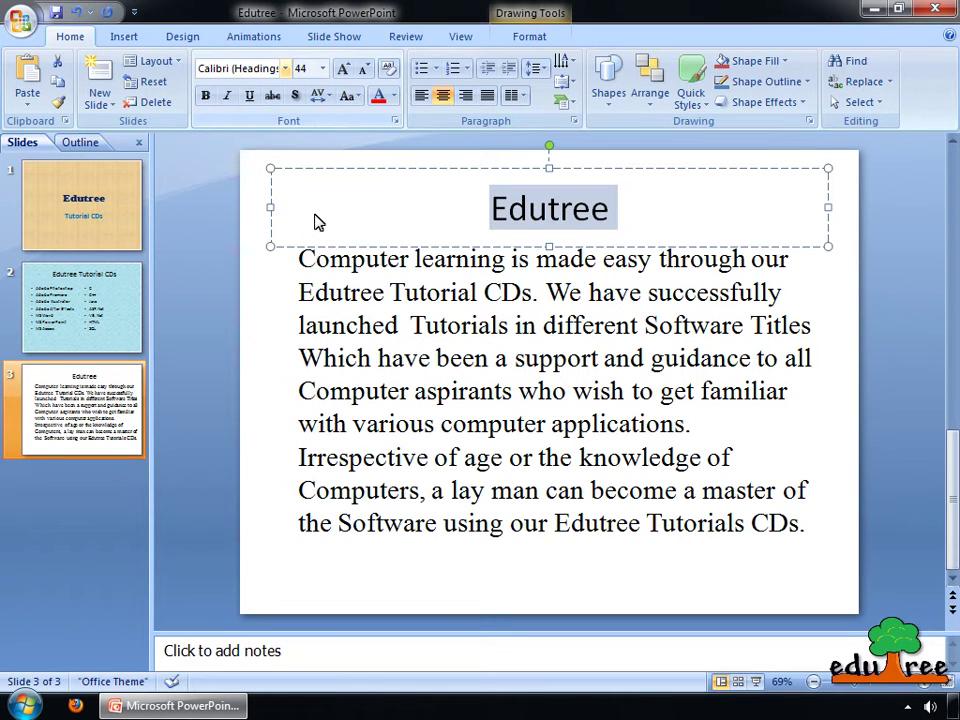
{"action": "left_click", "coordinate": [286, 70]}
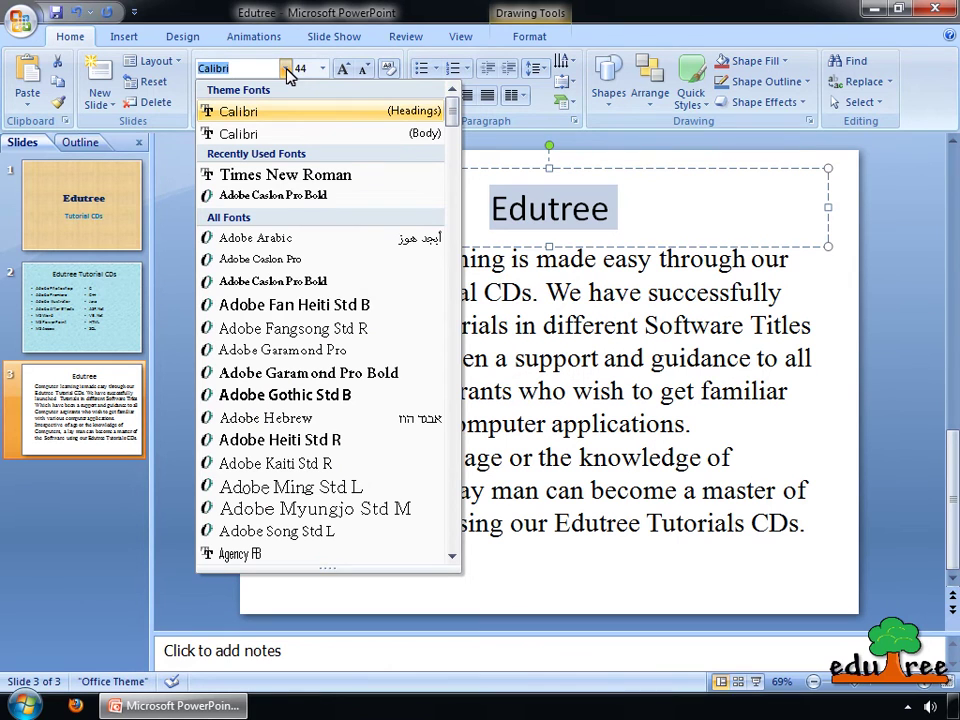
{"action": "left_click", "coordinate": [290, 175]}
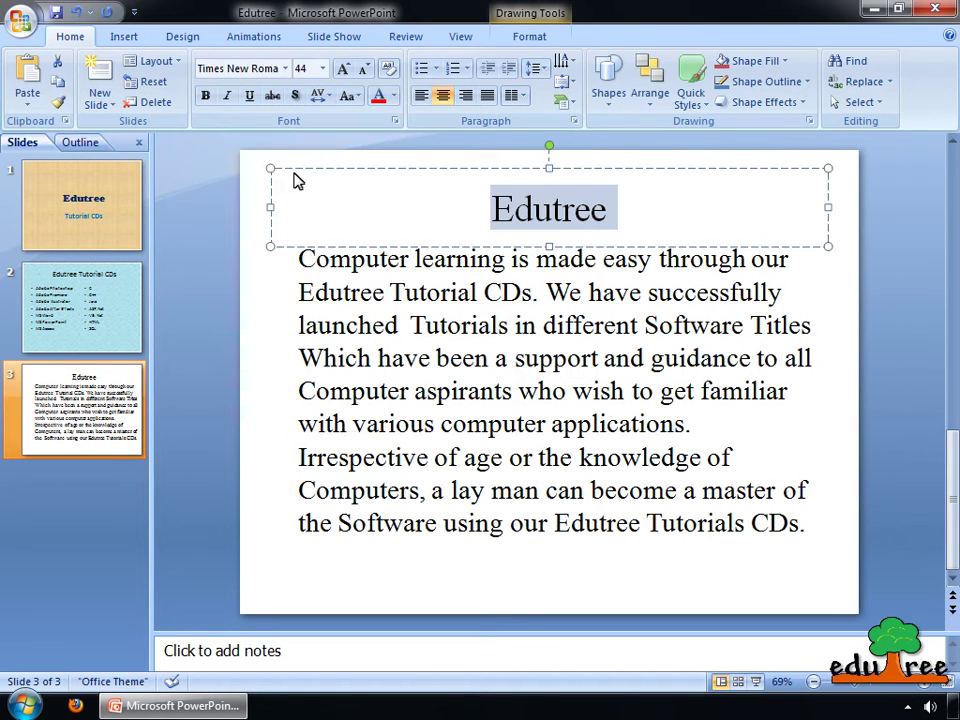
{"action": "left_click", "coordinate": [205, 97]}
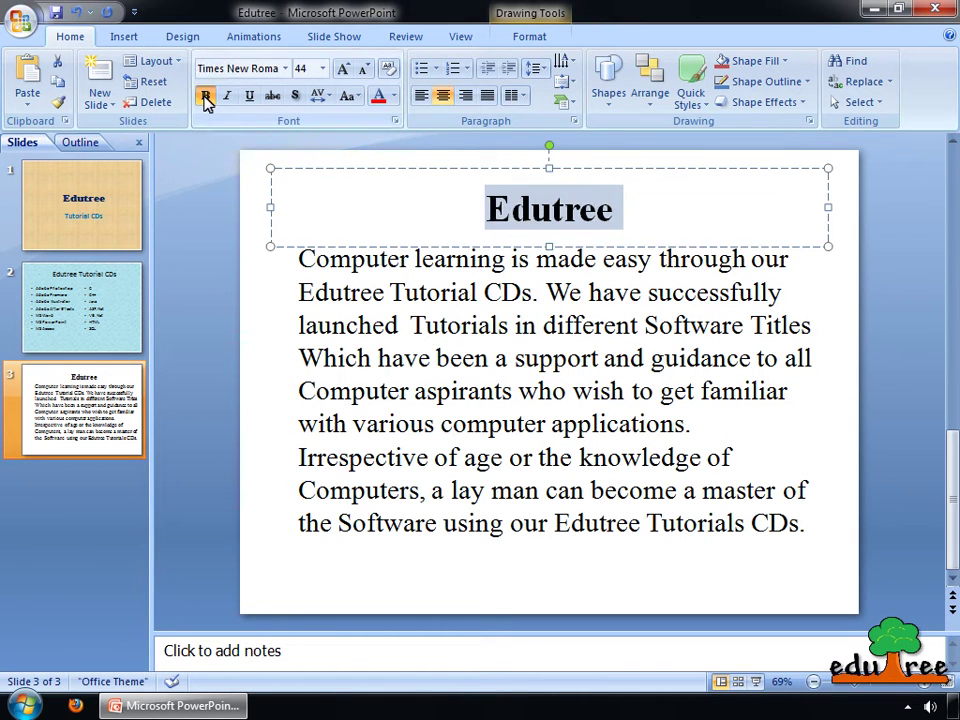
{"action": "left_click", "coordinate": [351, 77]}
{"action": "left_click", "coordinate": [570, 410]}
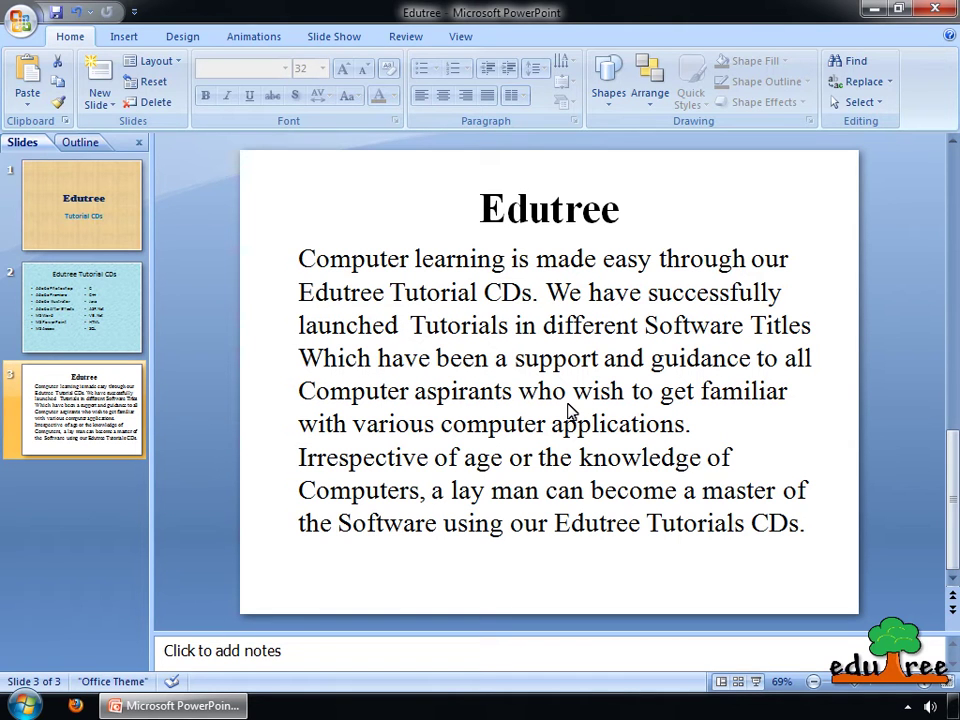
In Slide Sorter, move the Tutorial CDs slide to third place, after the Edutree slide, then return to Normal view
{"action": "left_click", "coordinate": [460, 38]}
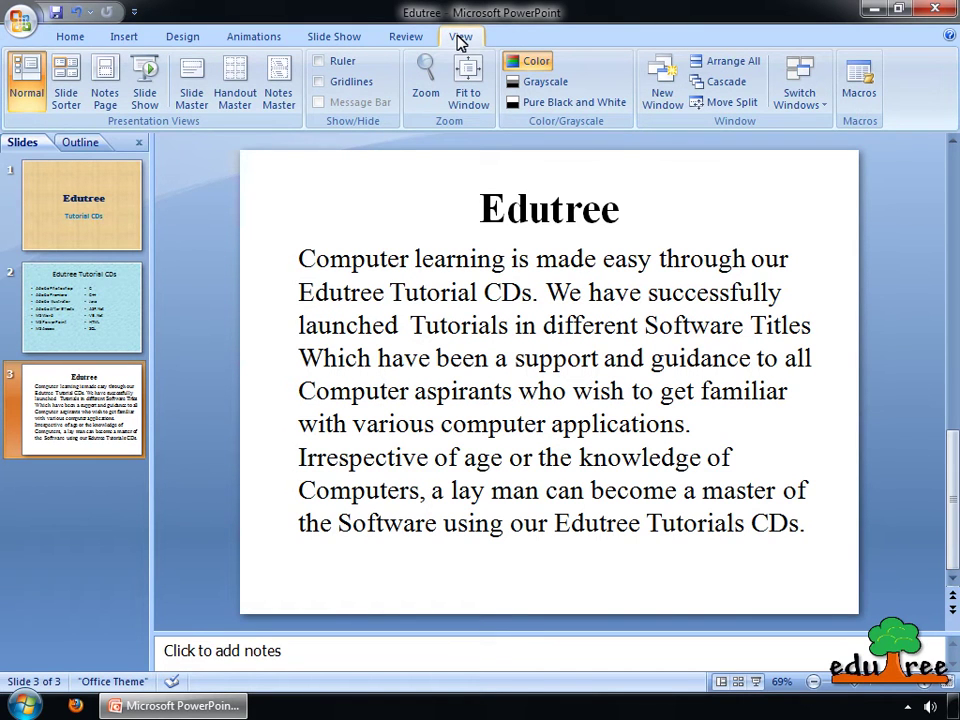
{"action": "left_click", "coordinate": [65, 84]}
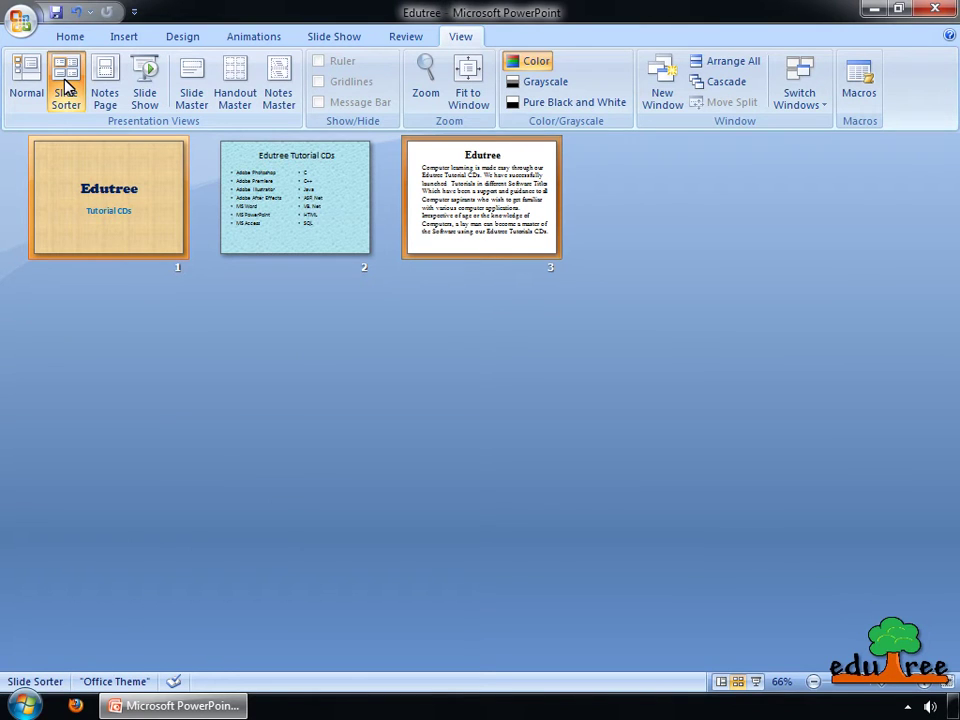
{"action": "left_click", "coordinate": [308, 205]}
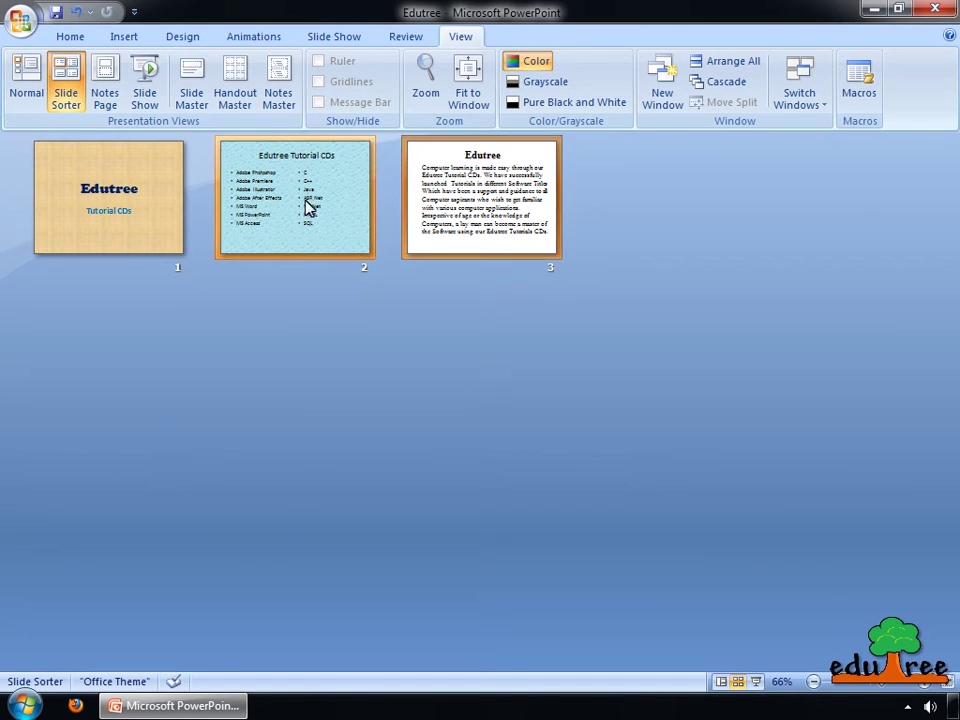
{"action": "left_click_drag", "start_coordinate": [283, 189], "coordinate": [465, 205]}
{"action": "key", "text": "ctrl+z"}
{"action": "left_click_drag", "start_coordinate": [330, 150], "coordinate": [453, 197]}
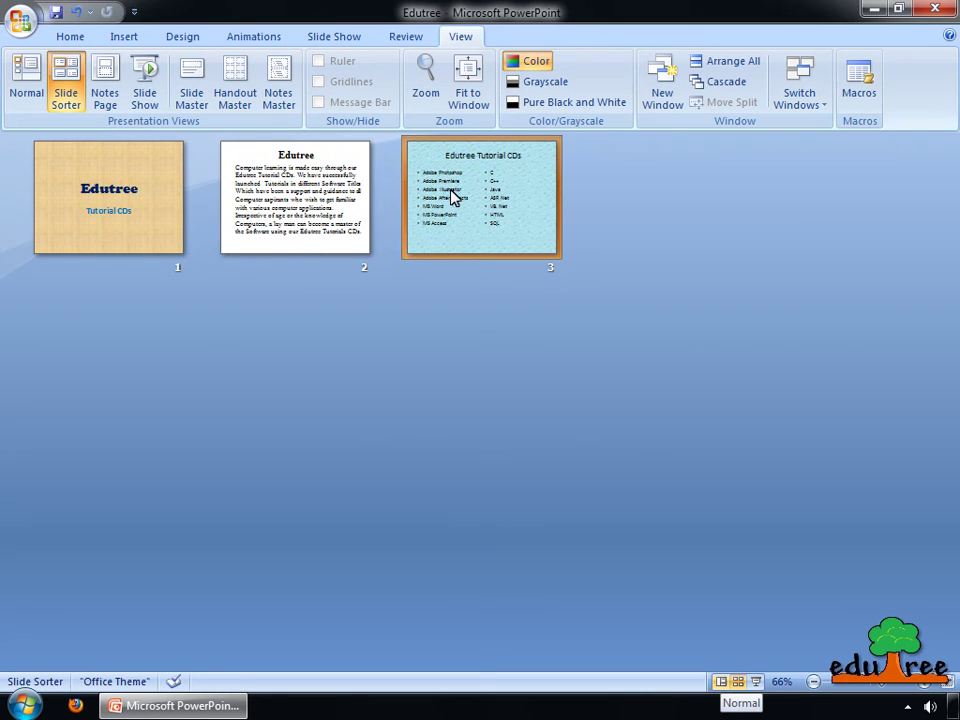
{"action": "left_click", "coordinate": [719, 682]}
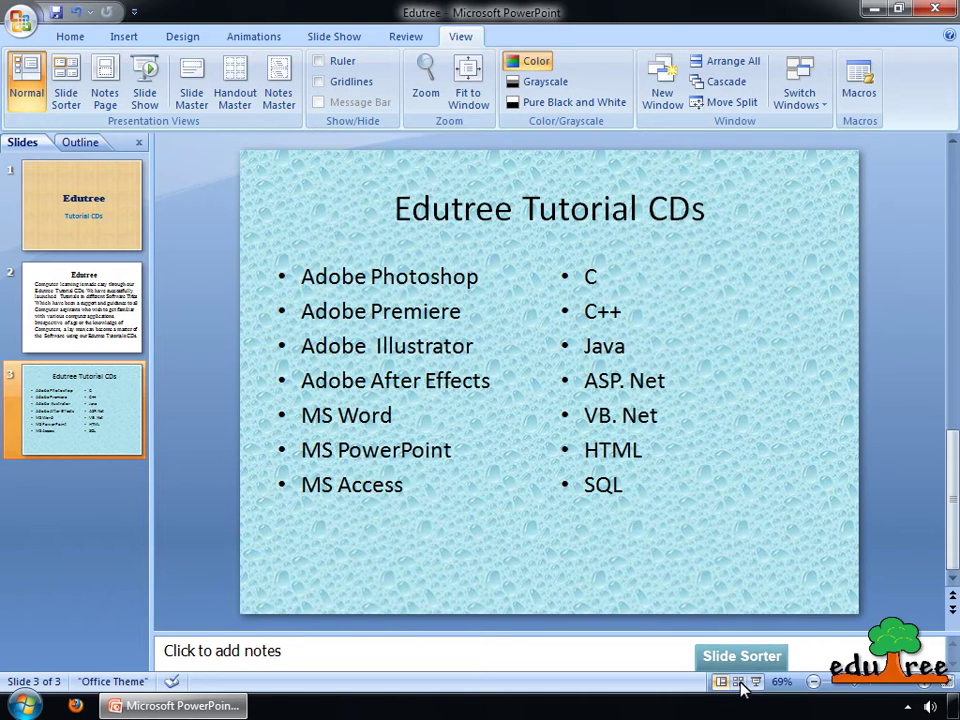
{"action": "left_click", "coordinate": [739, 682]}
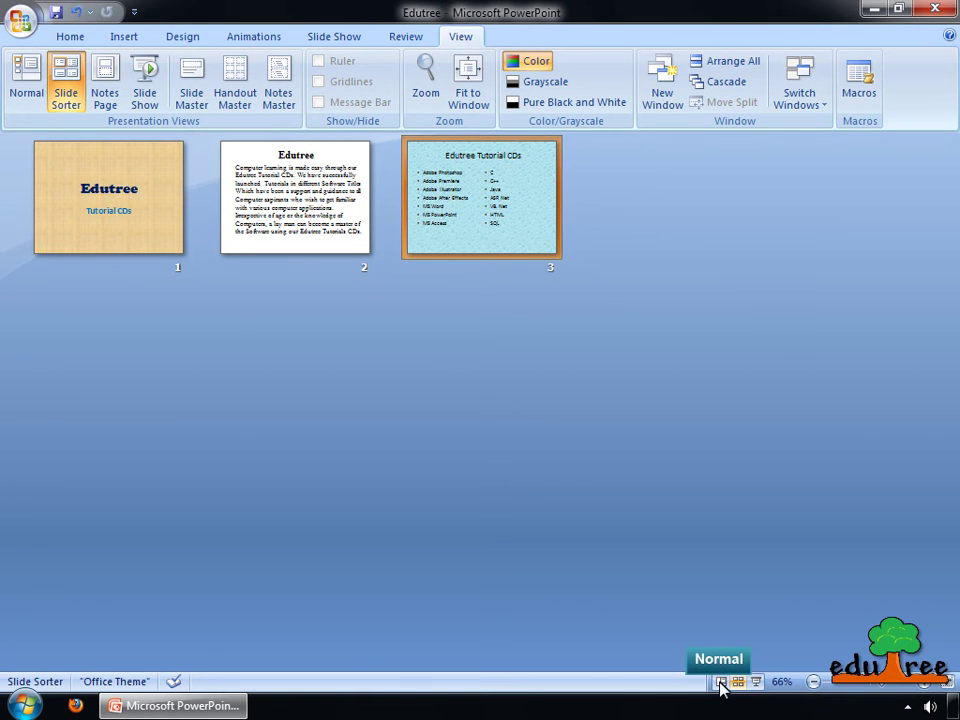
{"action": "left_click", "coordinate": [720, 683]}
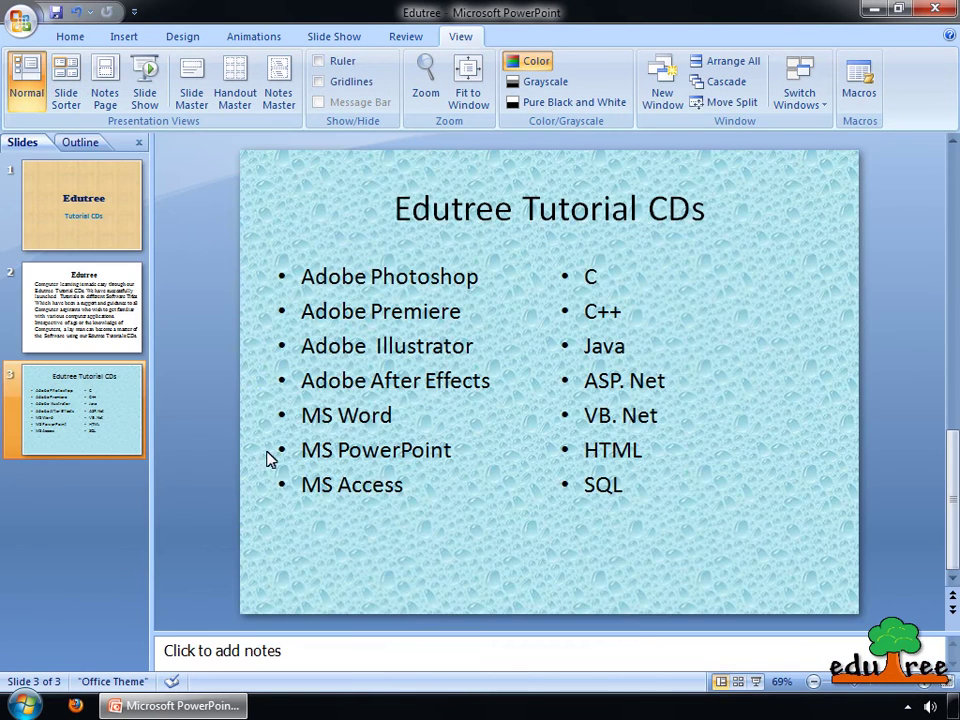
Choose picture fill in Format Background for slide 3 and browse for a picture file
{"action": "right_click", "coordinate": [256, 396]}
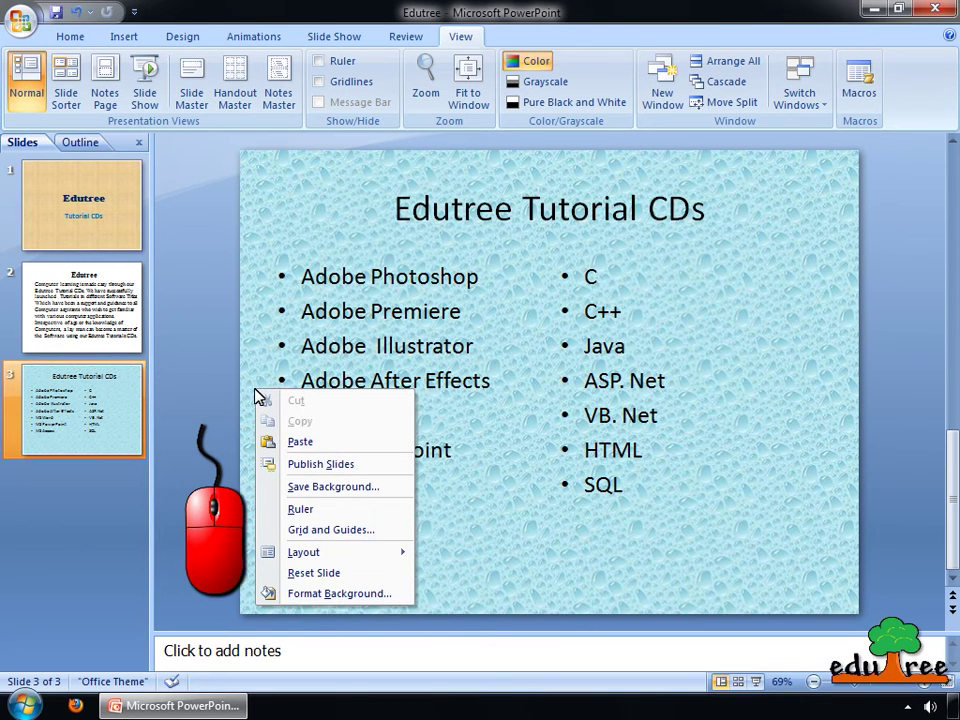
{"action": "left_click", "coordinate": [330, 594]}
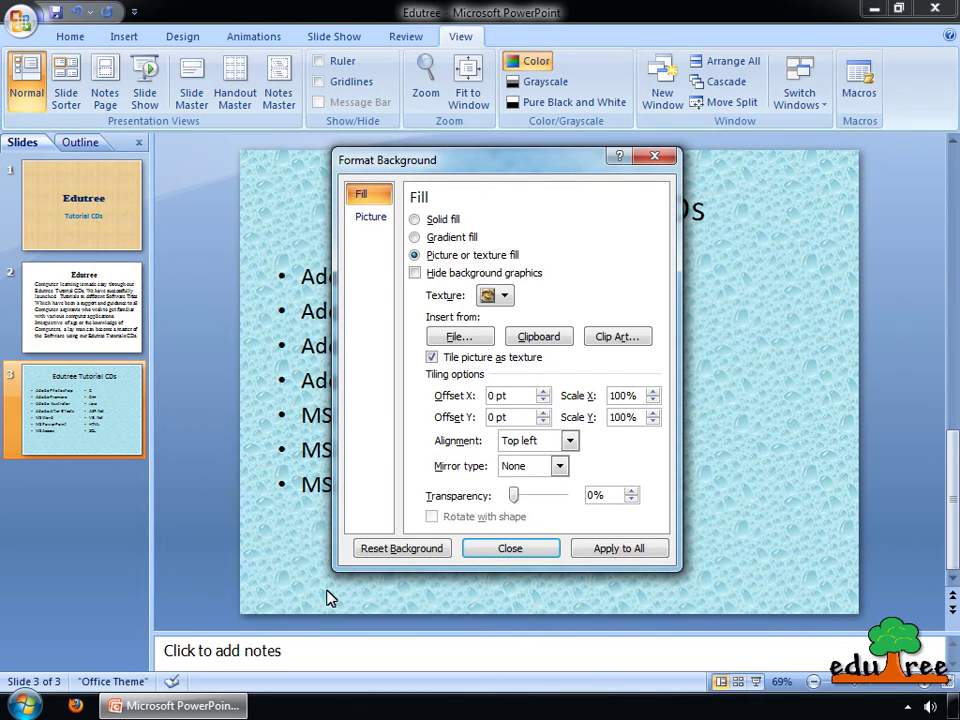
{"action": "left_click", "coordinate": [461, 339]}
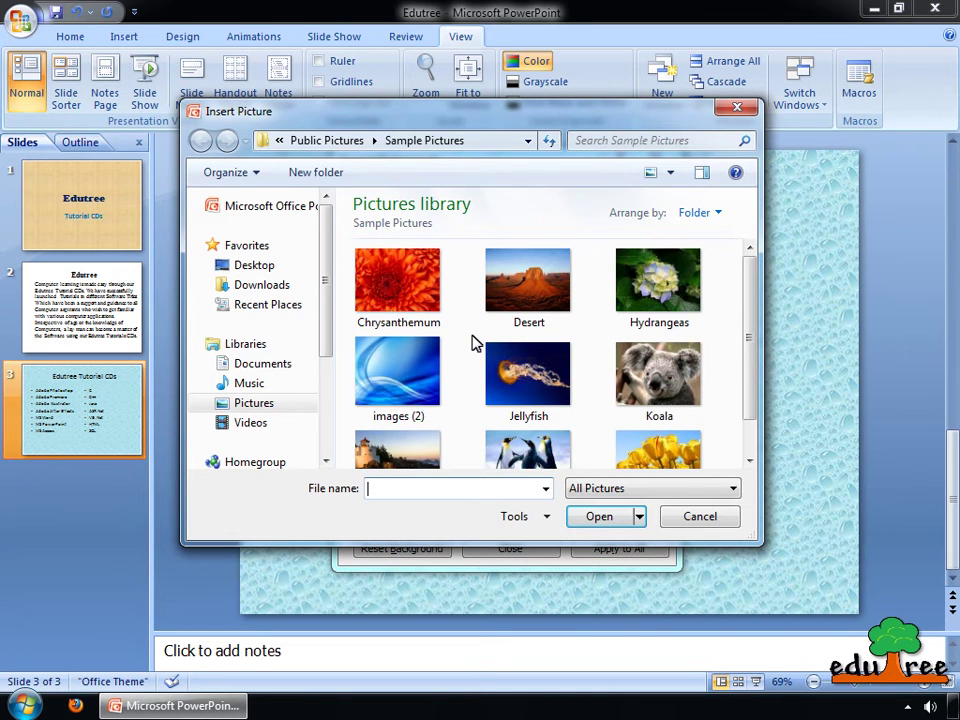
Insert the sample picture images (2) as slide 3's background
{"action": "left_click", "coordinate": [402, 300]}
{"action": "left_click", "coordinate": [387, 374]}
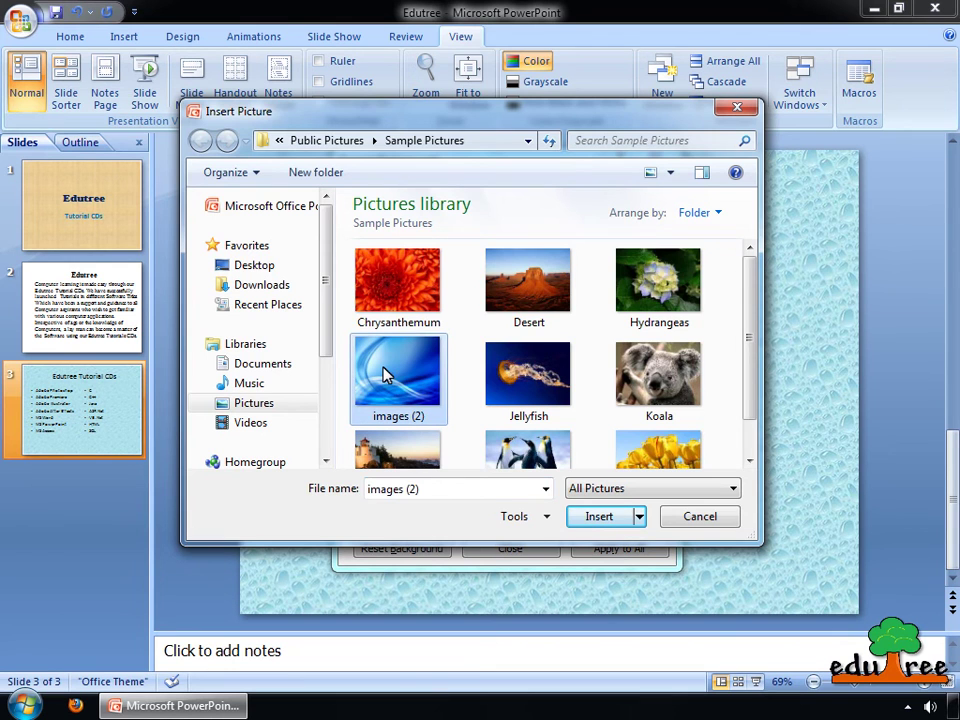
{"action": "left_click", "coordinate": [600, 516]}
{"action": "left_click_drag", "start_coordinate": [516, 169], "coordinate": [326, 133]}
Set the background's Top and Bottom offsets to -8% at 0% transparency, then close
{"action": "left_click", "coordinate": [409, 375]}
{"action": "left_click", "coordinate": [427, 398]}
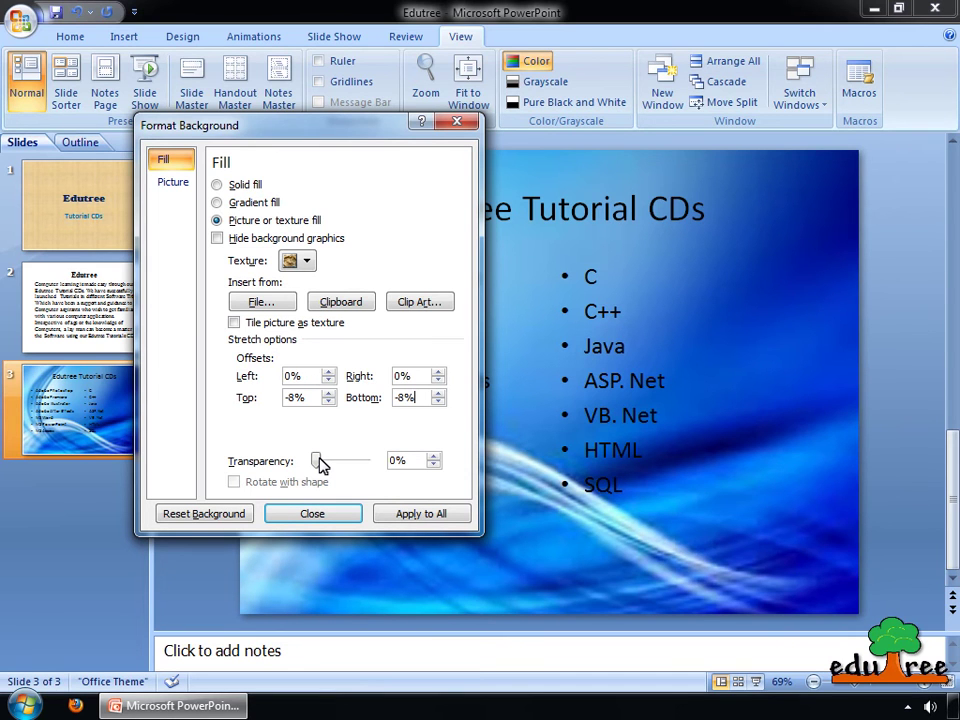
{"action": "mouse_move", "coordinate": [319, 457]}
{"action": "left_mouse_down"}
{"action": "mouse_move", "coordinate": [362, 460]}
{"action": "mouse_move", "coordinate": [308, 468]}
{"action": "left_mouse_up"}
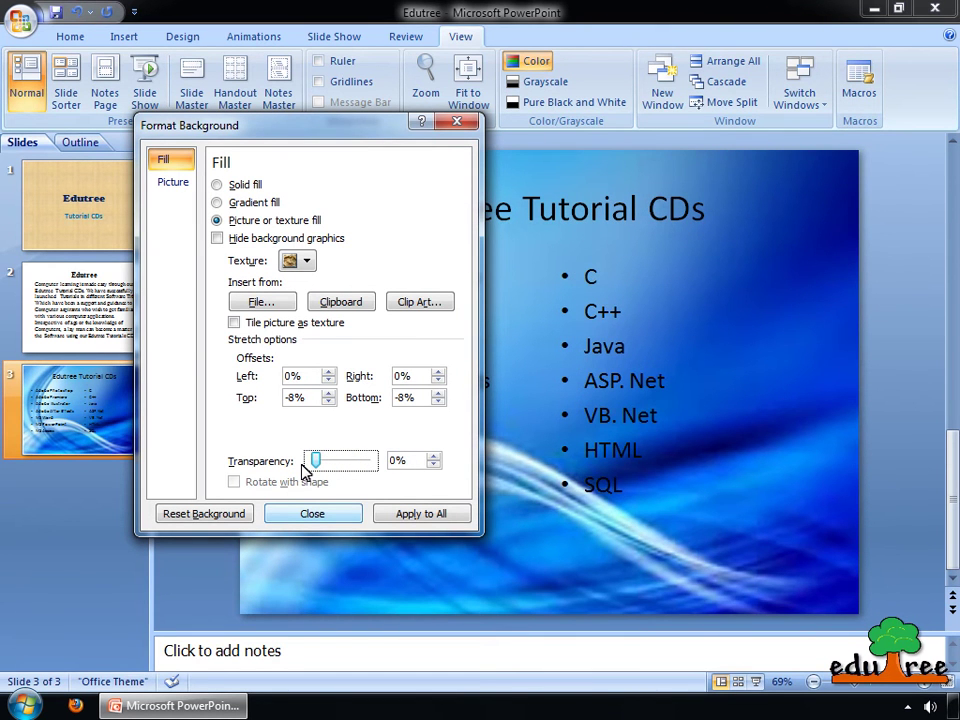
{"action": "left_click", "coordinate": [327, 515]}
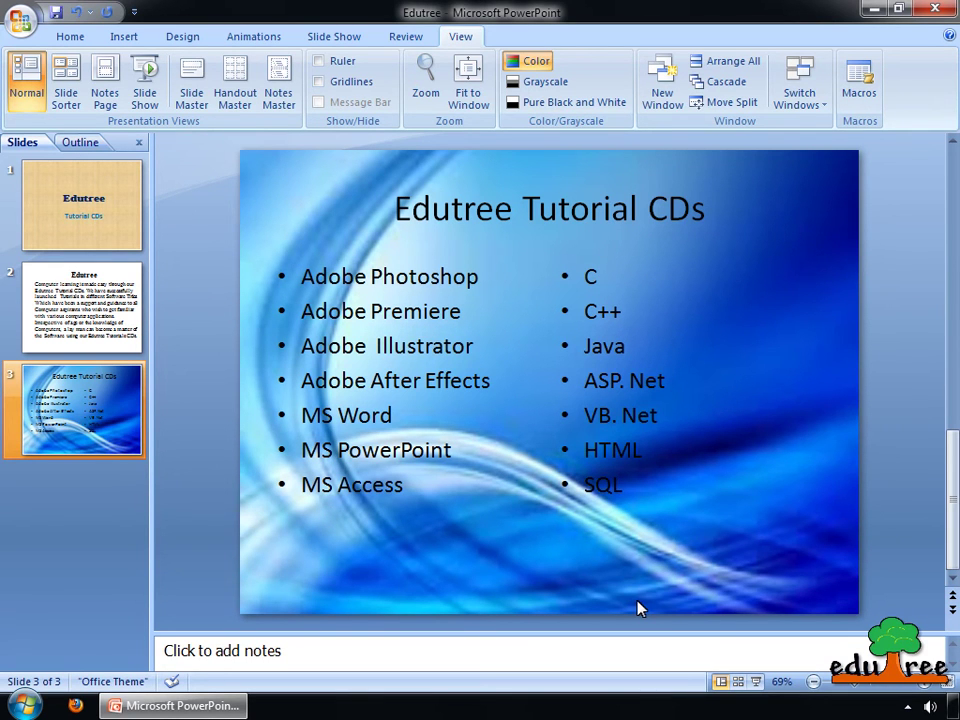
{"action": "key", "text": "alt+h"}
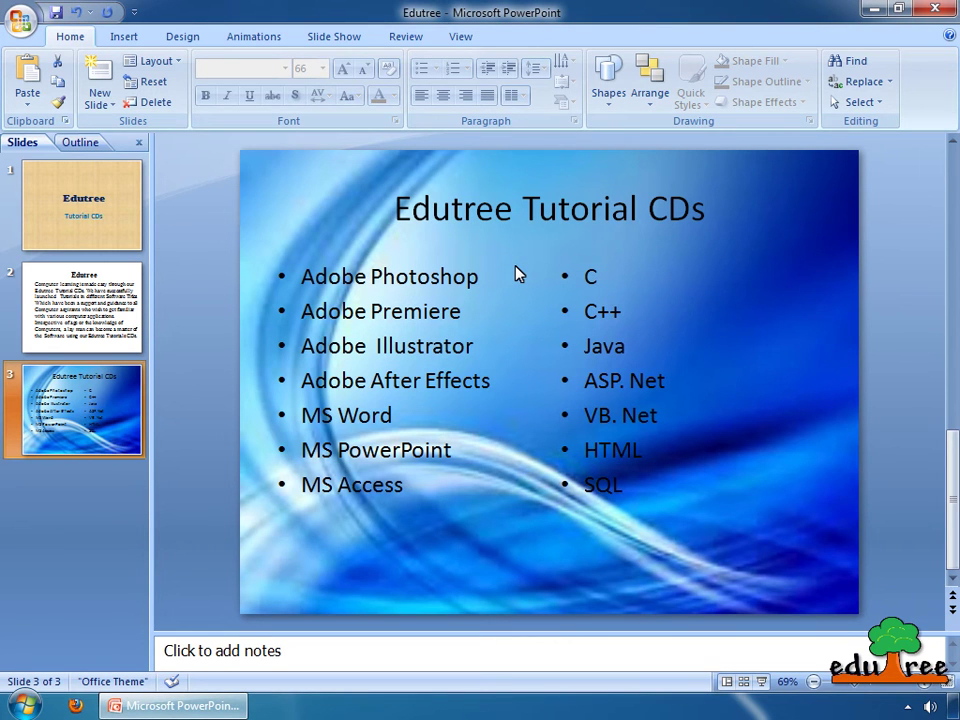
Show the Custom Animation pane and give slide 3 the Fade Smoothly transition
{"action": "left_click", "coordinate": [255, 37]}
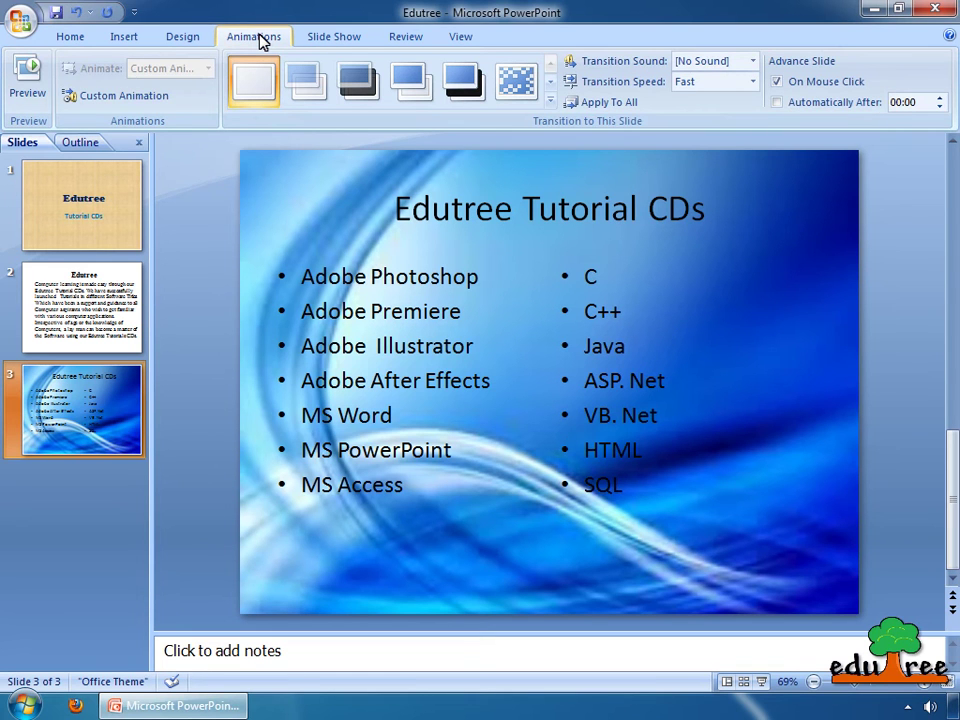
{"action": "left_click", "coordinate": [112, 96]}
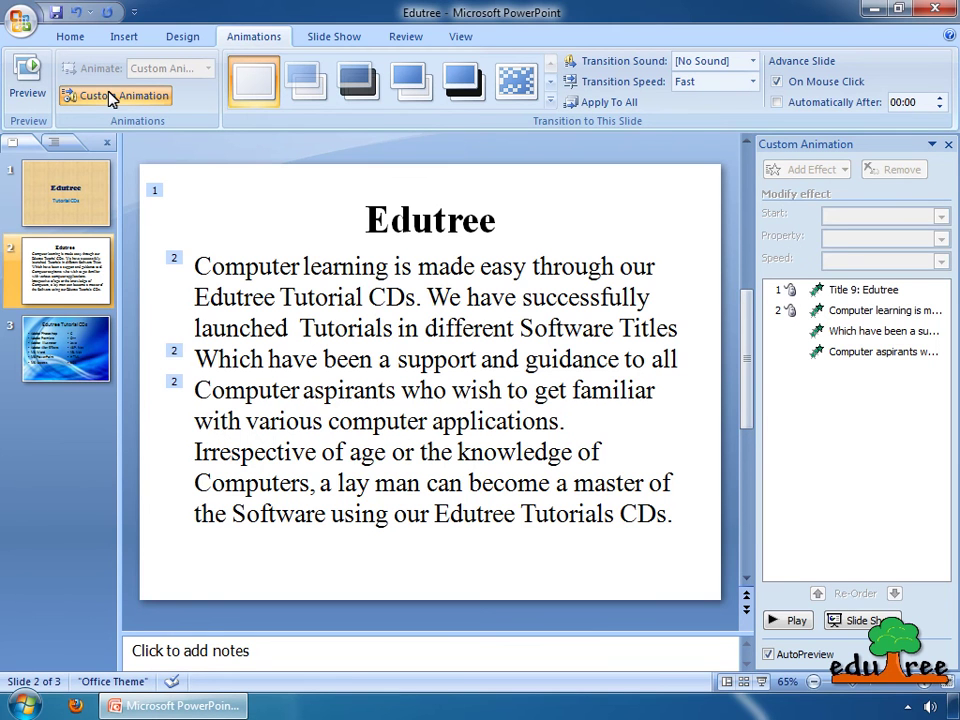
{"action": "left_click", "coordinate": [86, 347]}
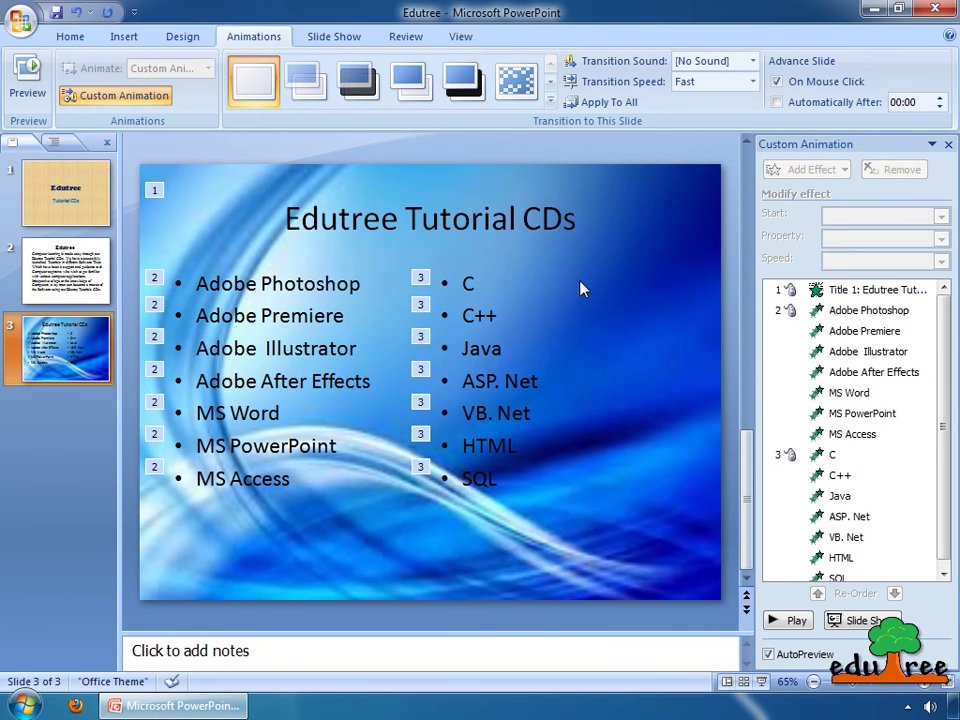
{"action": "left_click", "coordinate": [306, 80]}
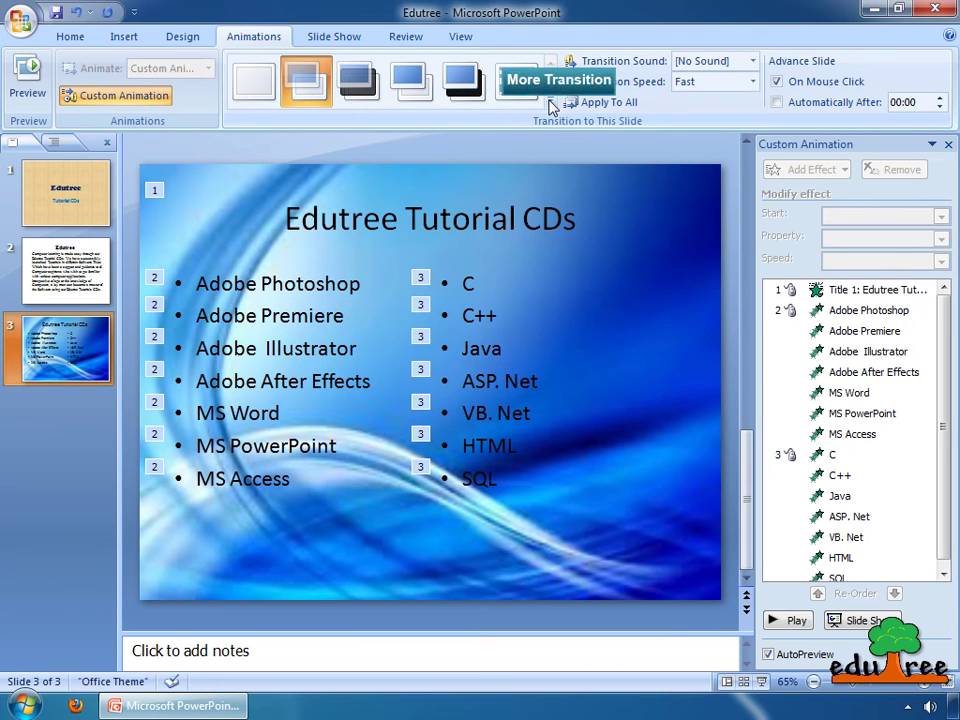
Replace slide 3's transition with the last effect in the Wipes group
{"action": "left_click", "coordinate": [552, 103]}
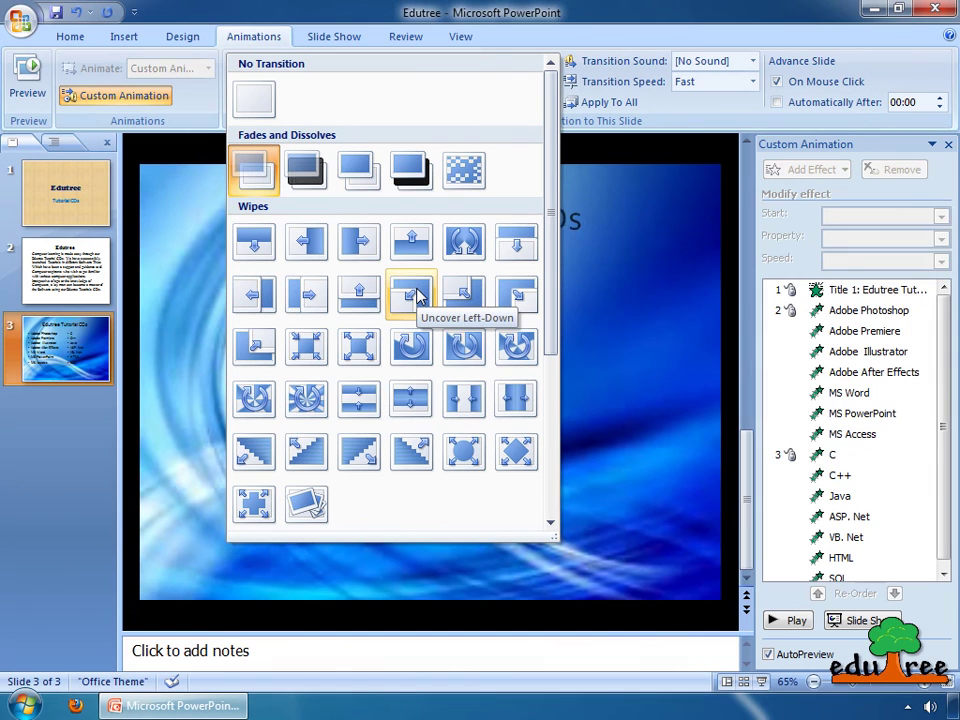
{"action": "left_click", "coordinate": [254, 503]}
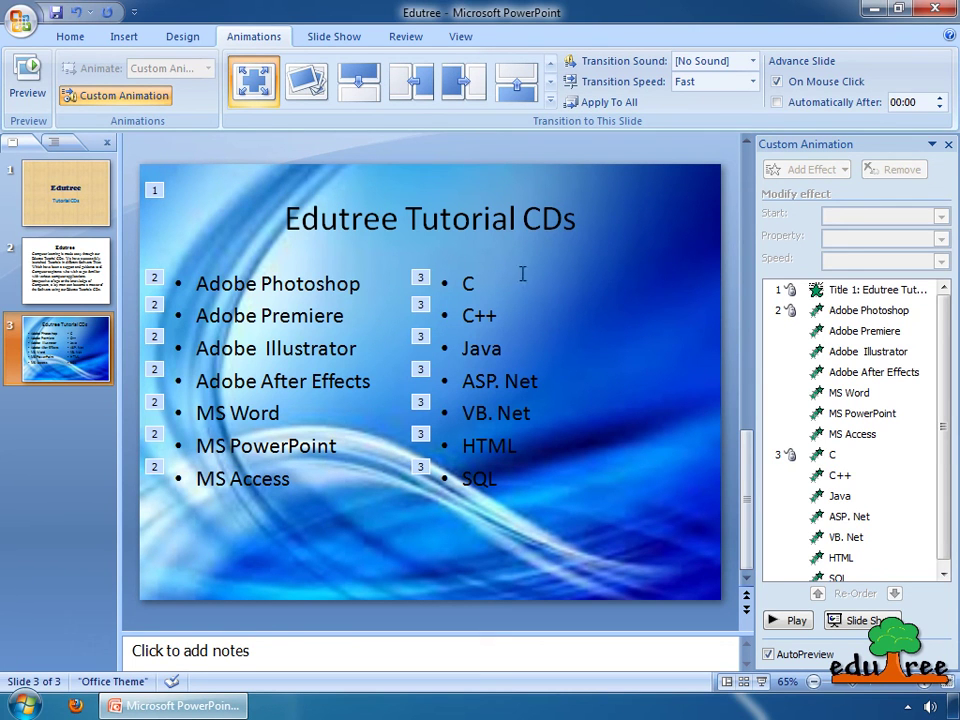
{"action": "left_click", "coordinate": [541, 362]}
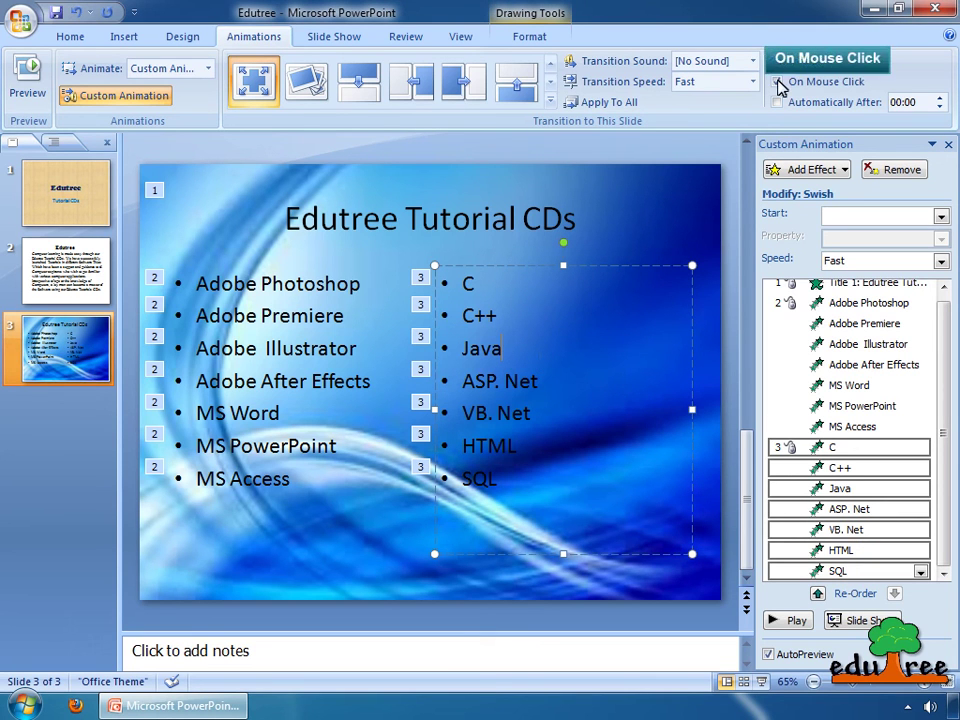
{"action": "key", "text": "Escape"}
{"action": "key", "text": "Escape"}
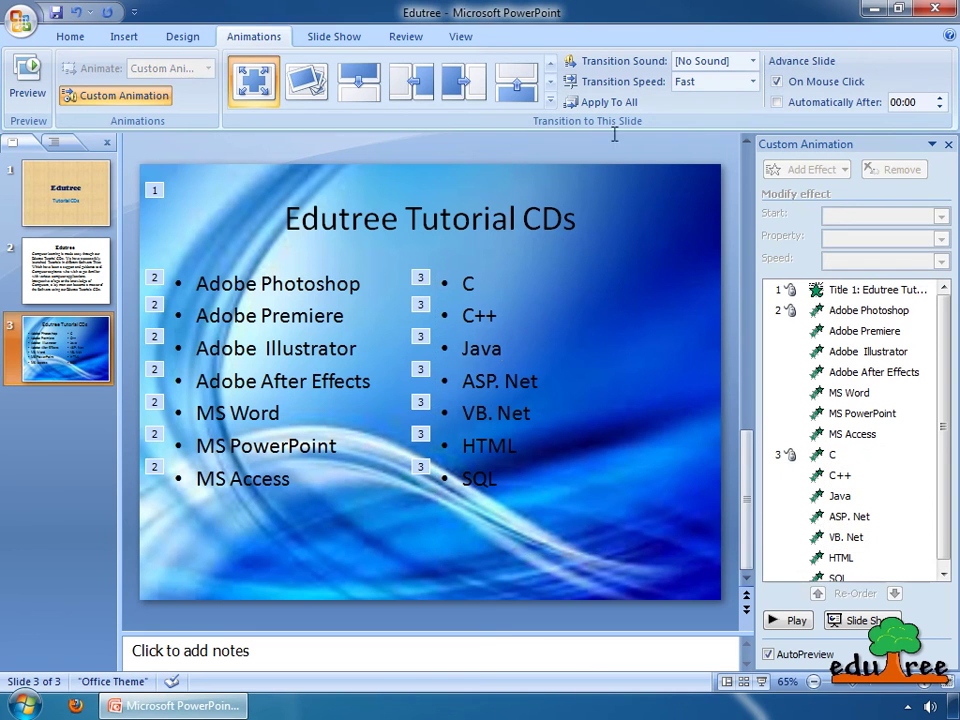
Advance slides automatically after 00:02, apply to all slides, then select slide 1
{"action": "left_click", "coordinate": [541, 356]}
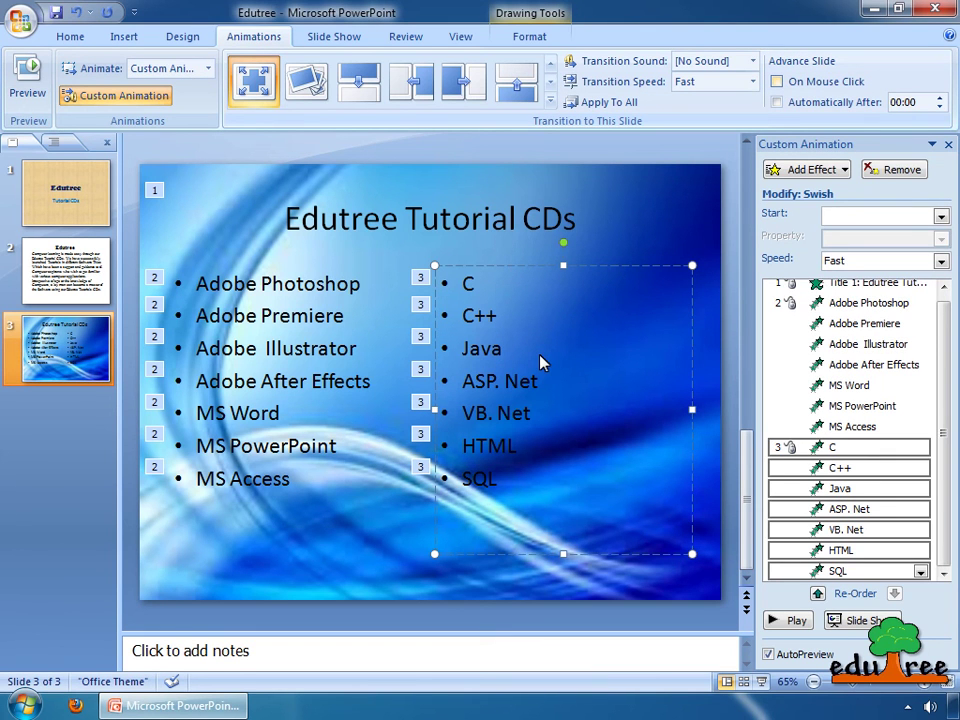
{"action": "left_click", "coordinate": [778, 102]}
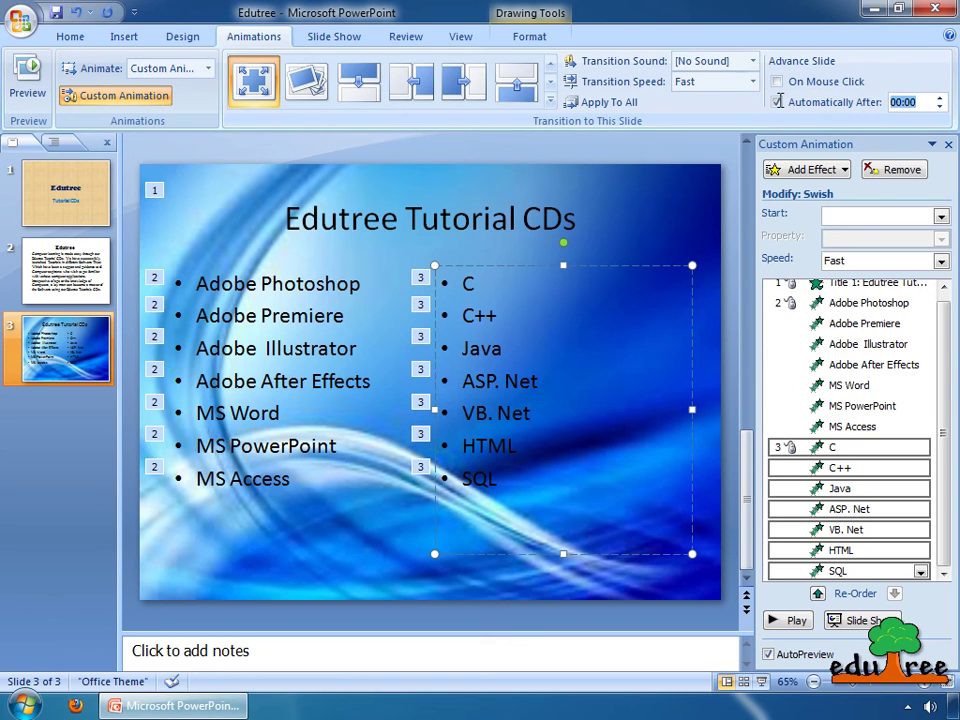
{"action": "left_click", "coordinate": [925, 102]}
{"action": "key", "text": "BackSpace"}
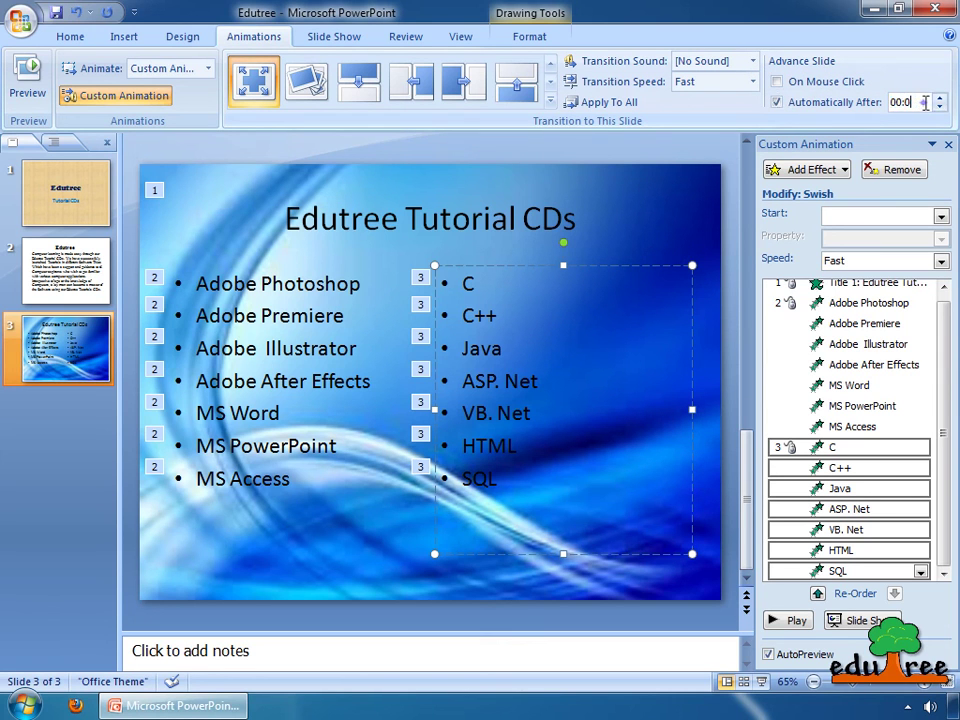
{"action": "type", "text": "2"}
{"action": "left_click", "coordinate": [607, 103]}
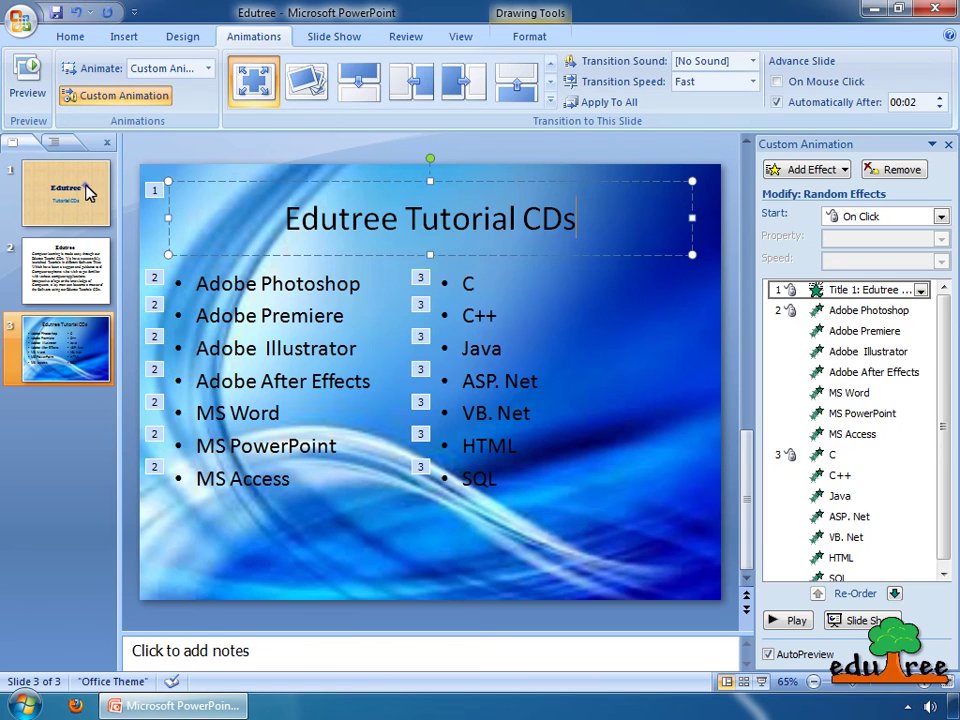
{"action": "left_click", "coordinate": [88, 193]}
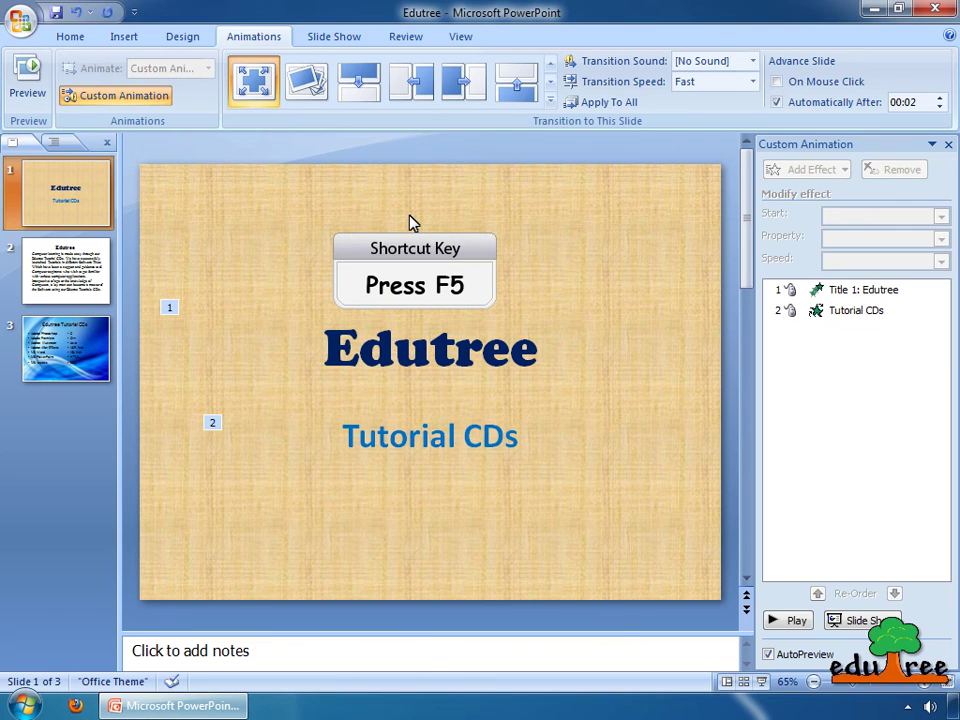
{"action": "key", "text": "F5"}
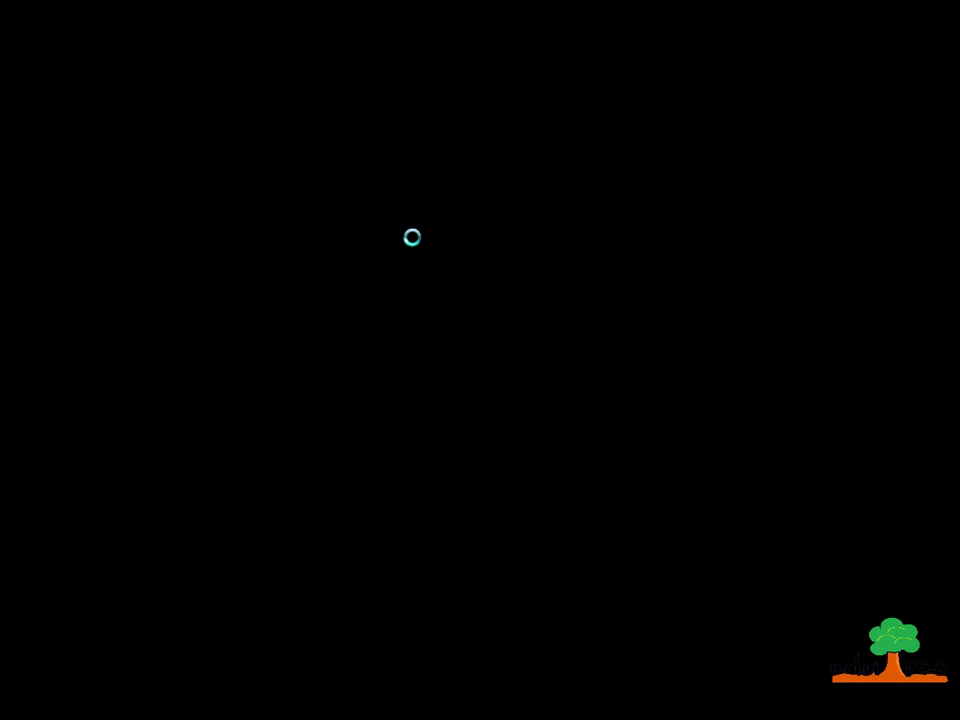